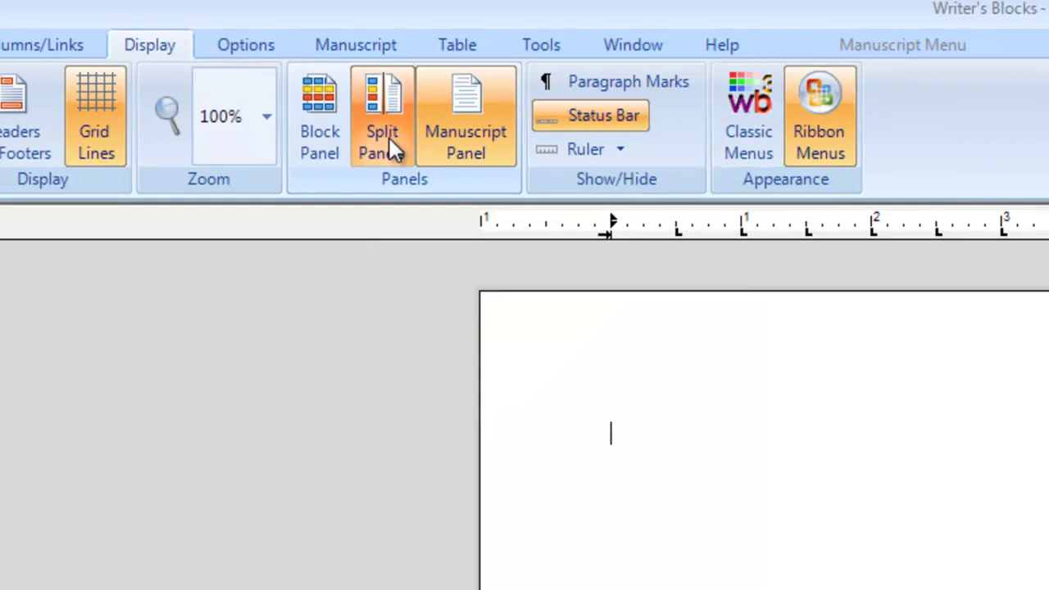
Split the panels to show note columns beside the manuscript, narrow the block area, and select Note 8
click(389, 137)
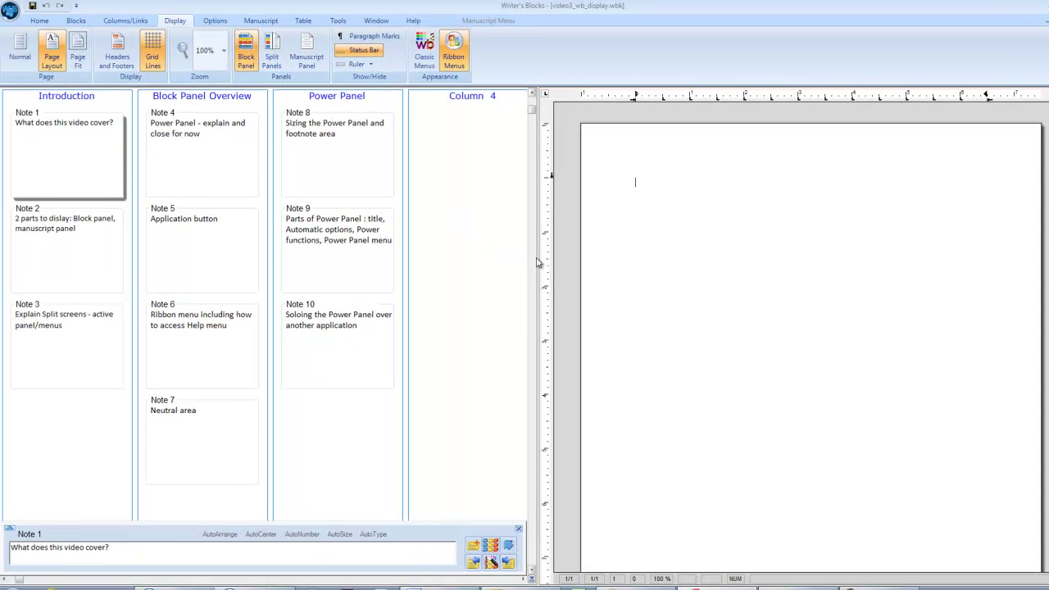
drag(538, 258, 405, 254)
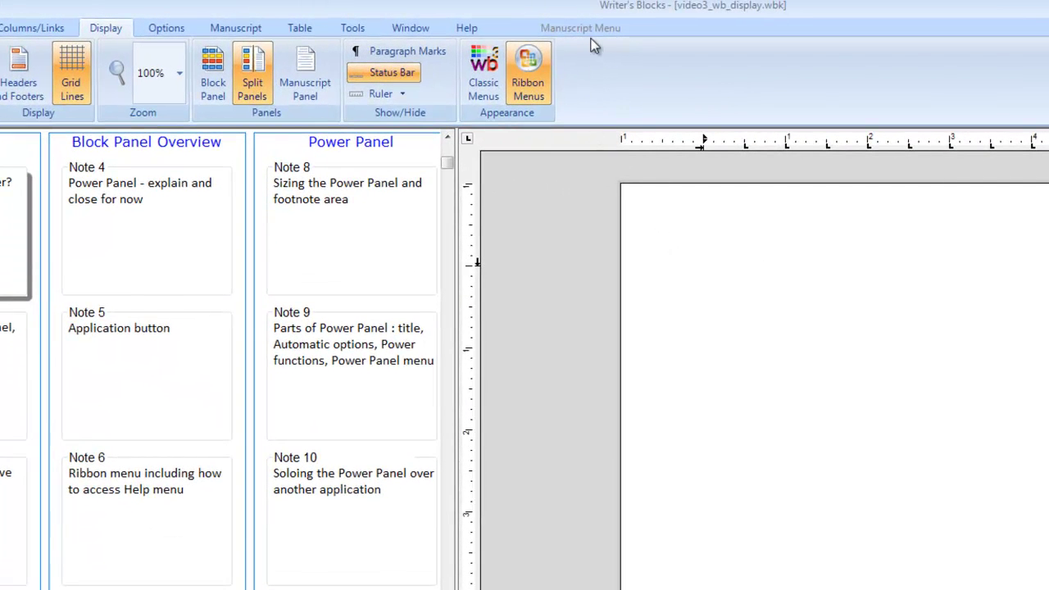
click(399, 219)
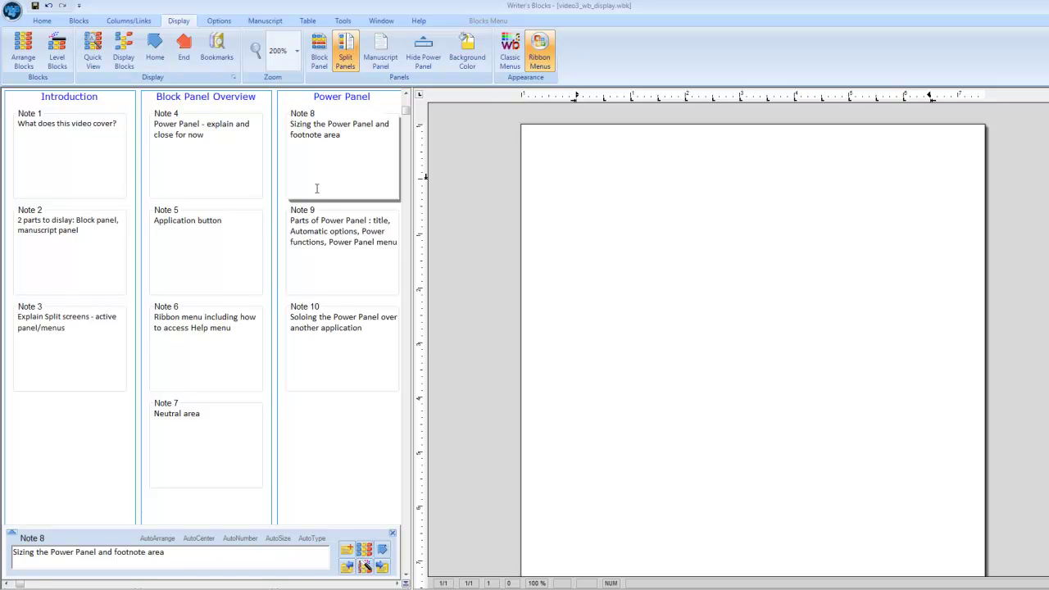
Complete Note 1 as 'Explain the display, power panel' and switch to the Block Panel view
click(120, 123)
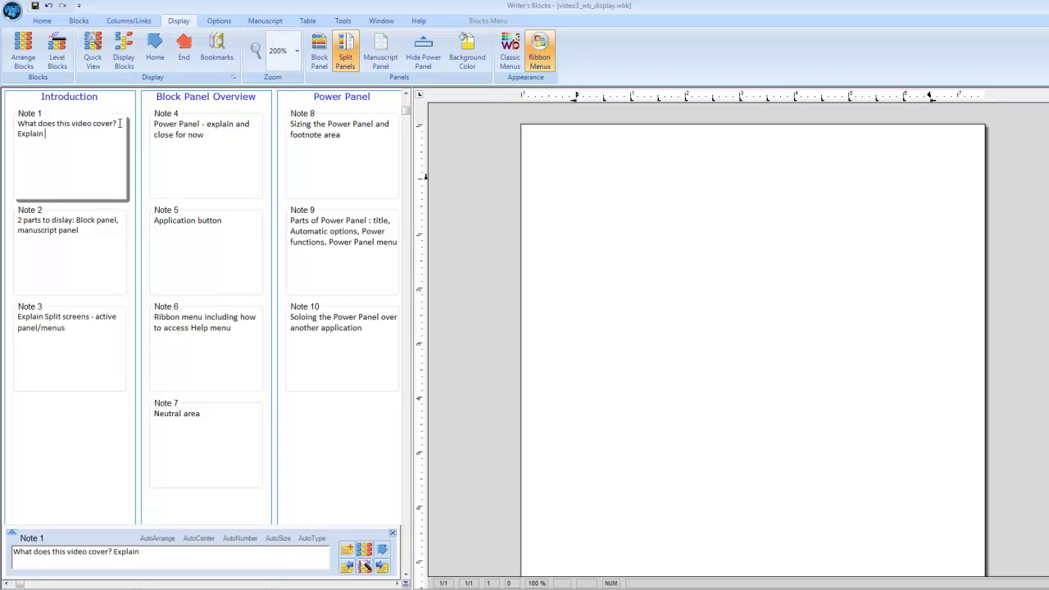
text(splay, power p)
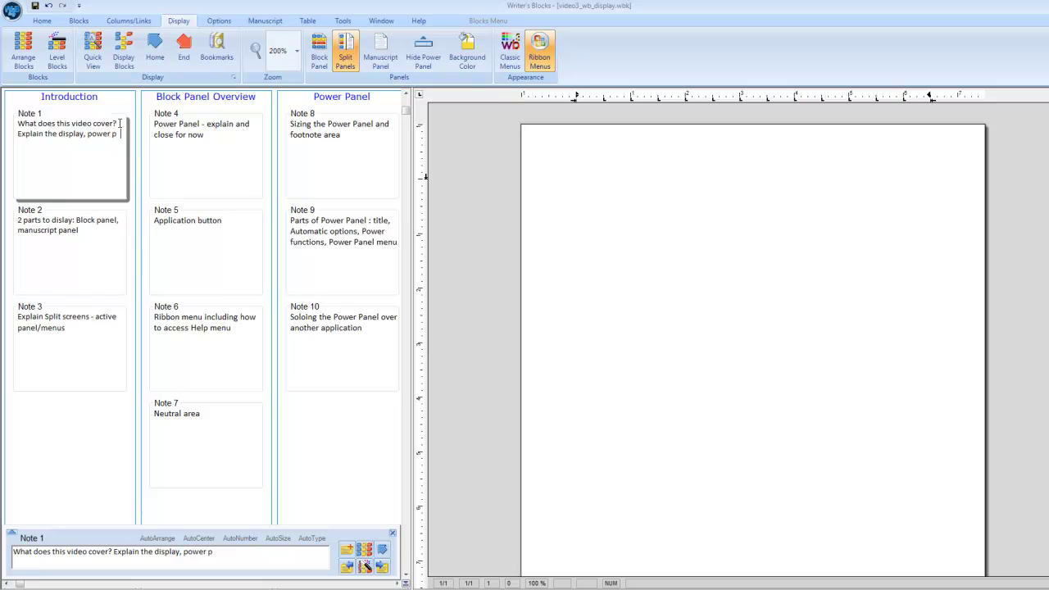
text(anel)
click(319, 51)
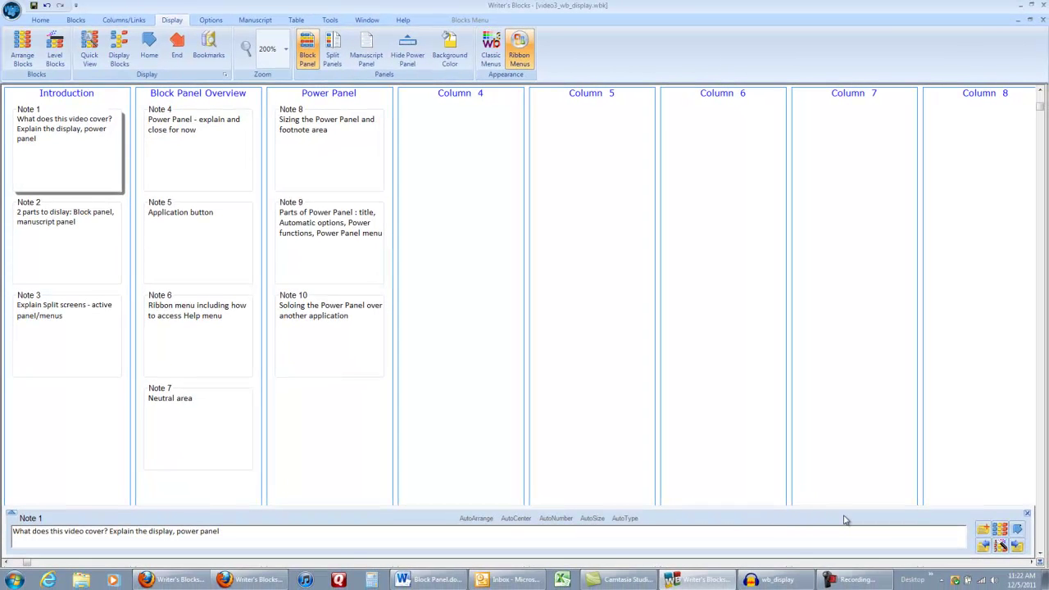
Hide the Power Panel, then open and close the application menu of recent documents
click(1028, 515)
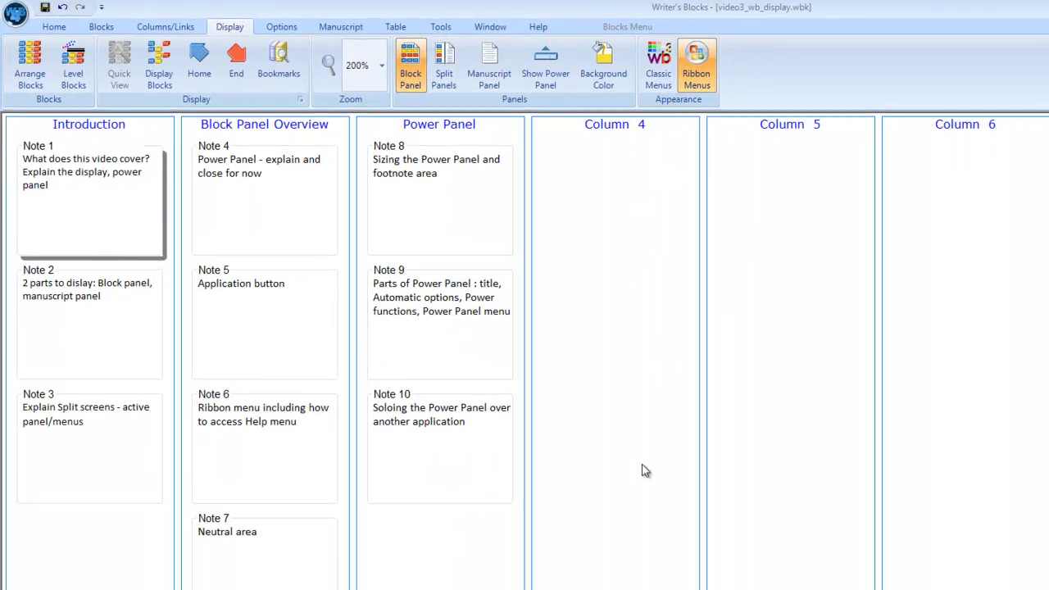
click(16, 14)
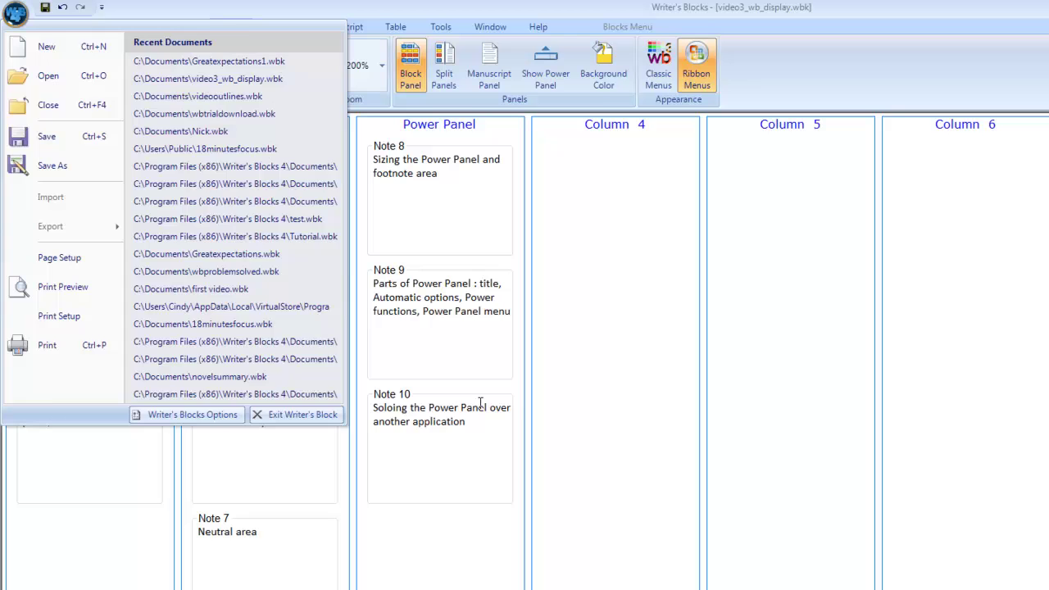
click(569, 354)
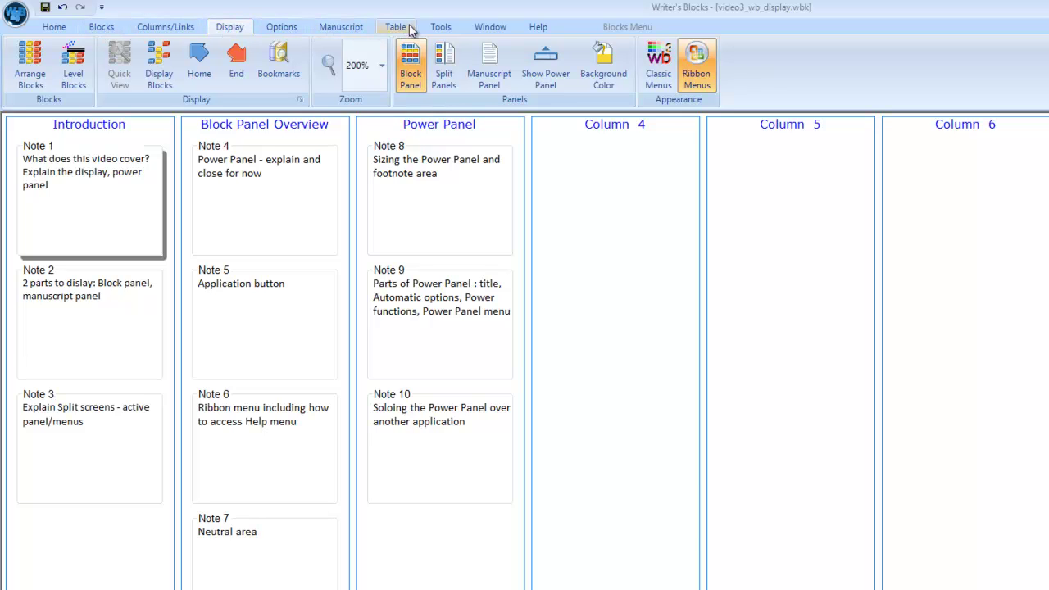
Open the Writer's Blocks Help PDF manual from the Help tab, then close Adobe Reader
click(537, 27)
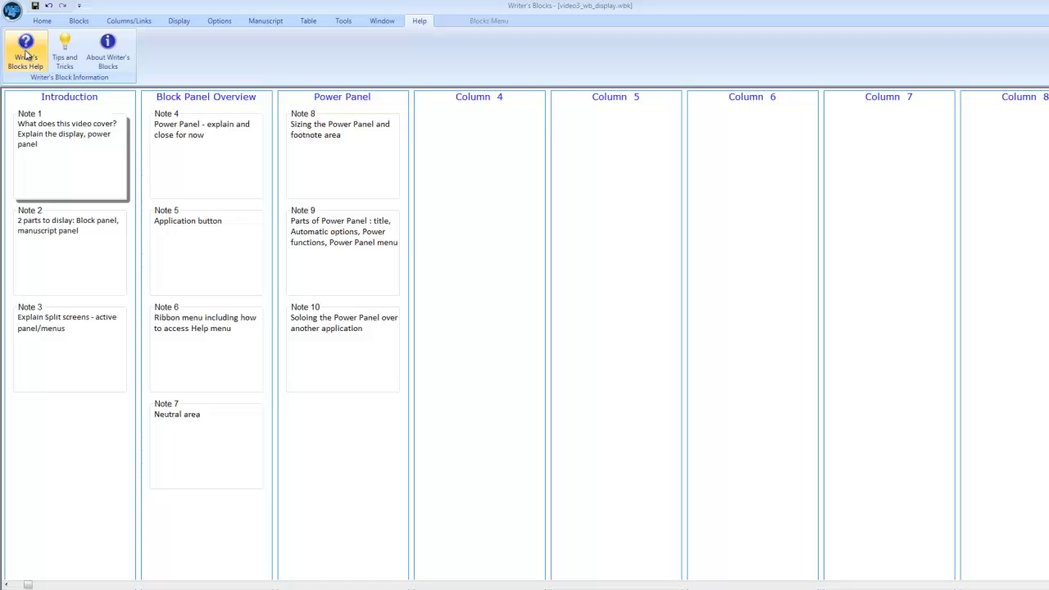
click(25, 50)
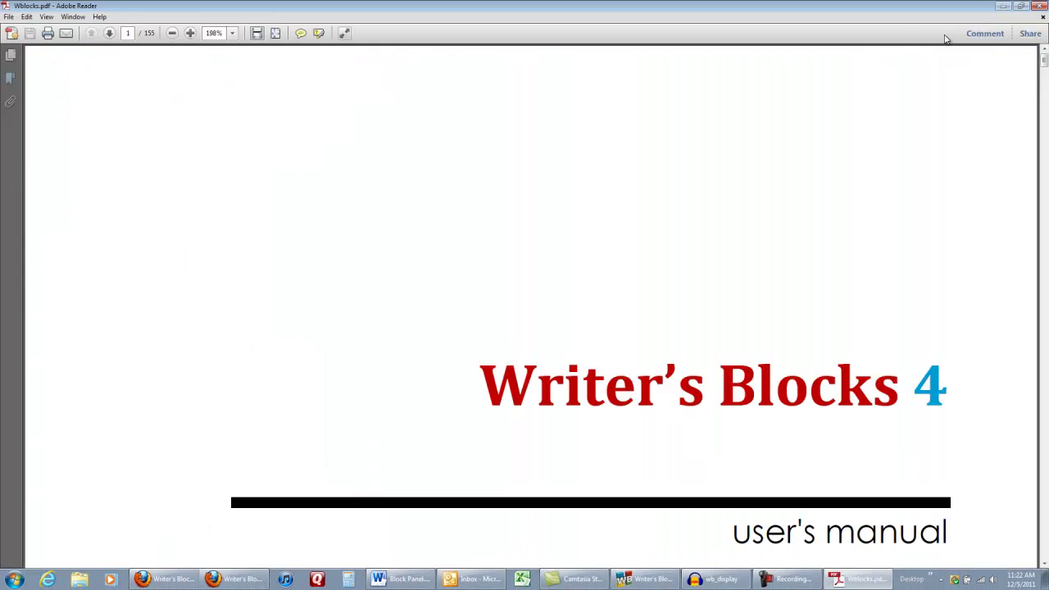
click(1038, 5)
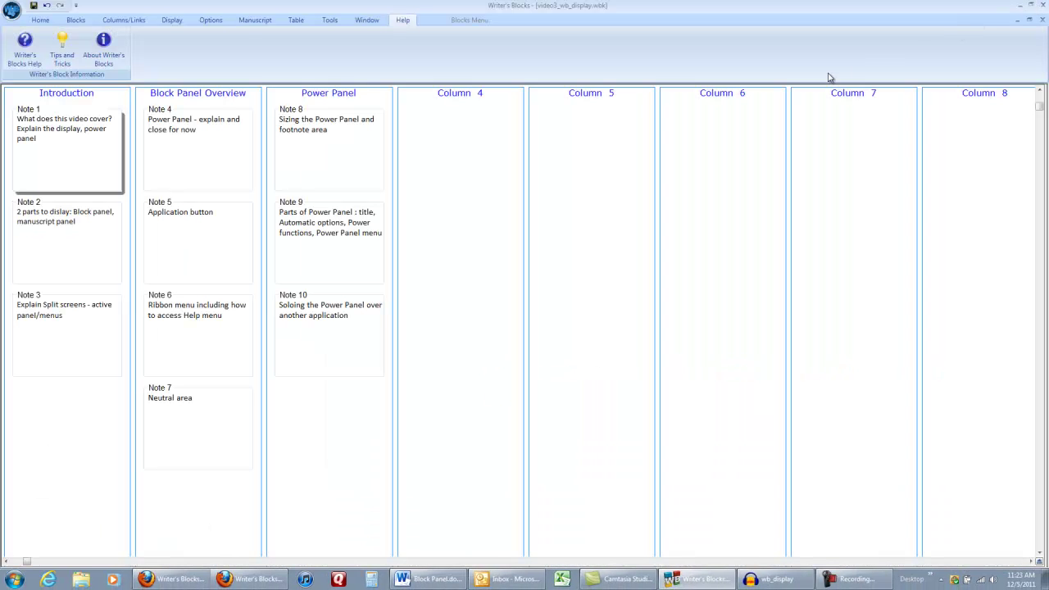
On the Home tab, scroll up to the neutral space and drag the Note 8 block
click(41, 20)
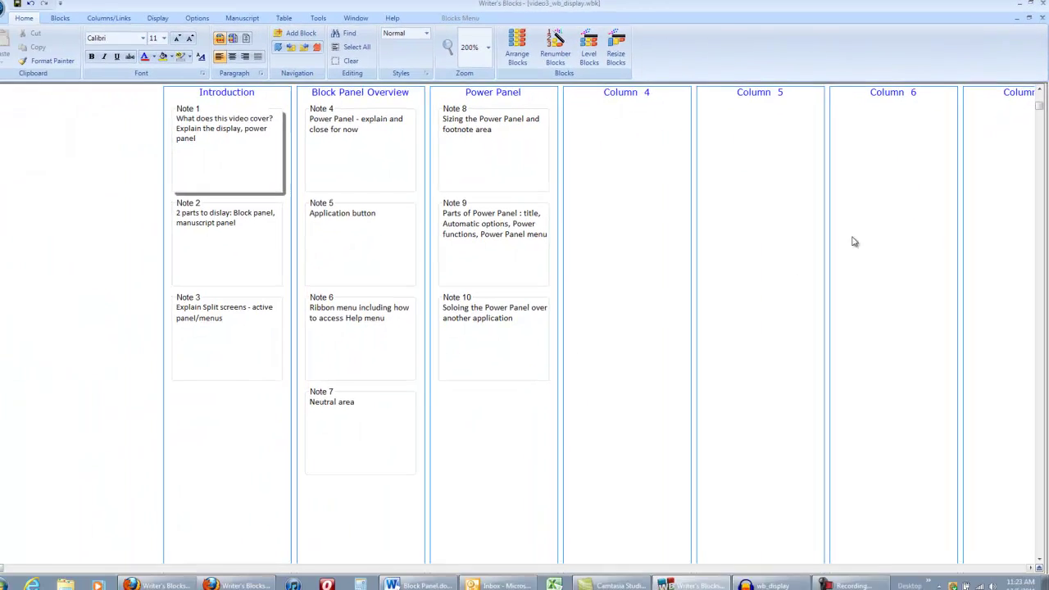
drag(1038, 109, 1040, 101)
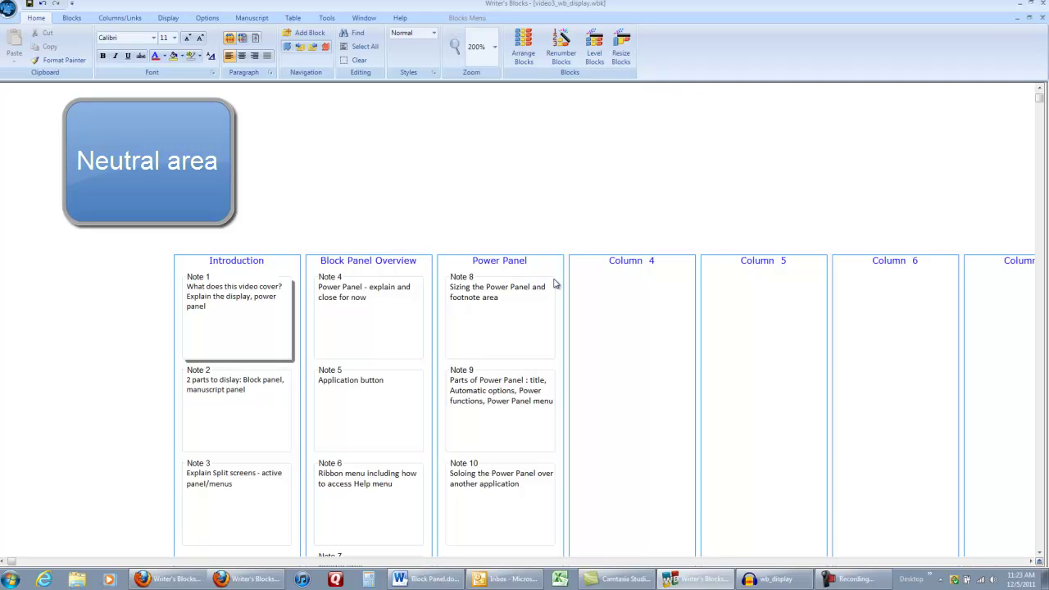
mouse_move(556, 285)
mouse_down()
mouse_move(579, 168)
mouse_move(568, 170)
mouse_move(553, 286)
mouse_up()
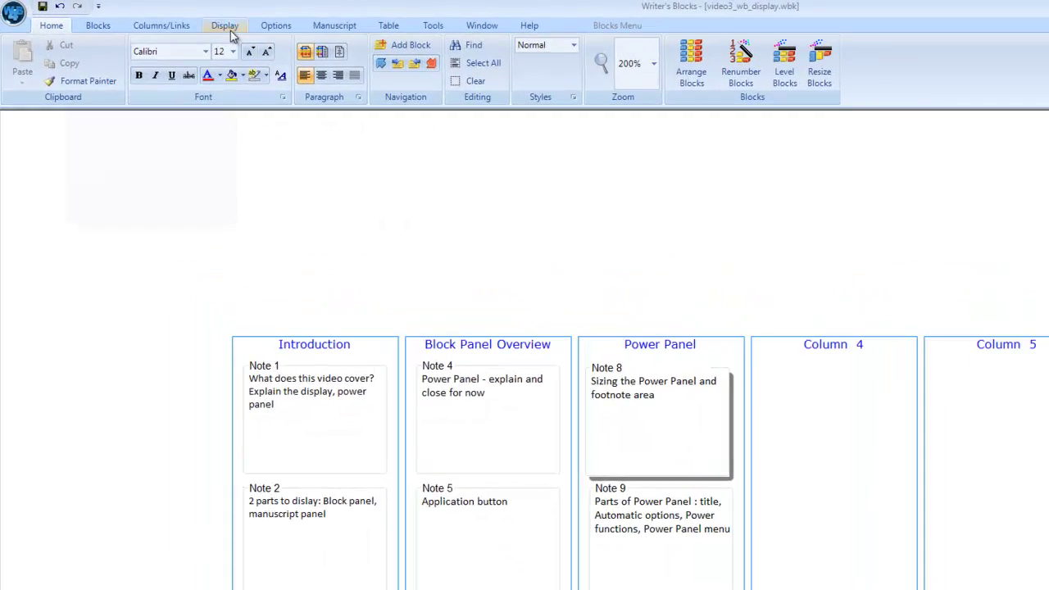
From the Display tab, return the note columns to Home and show the Power Panel
click(228, 27)
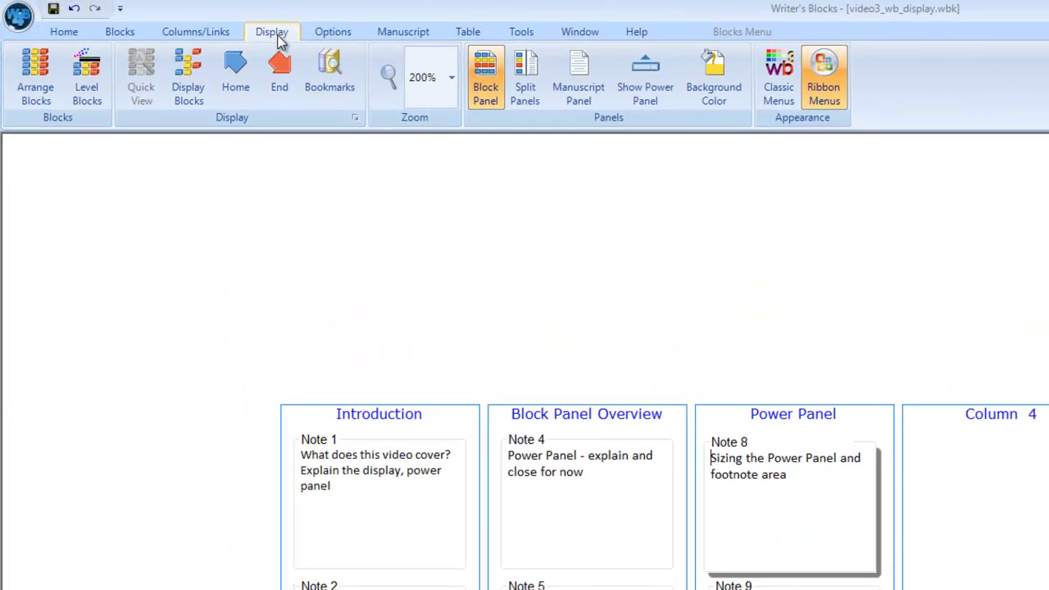
click(236, 88)
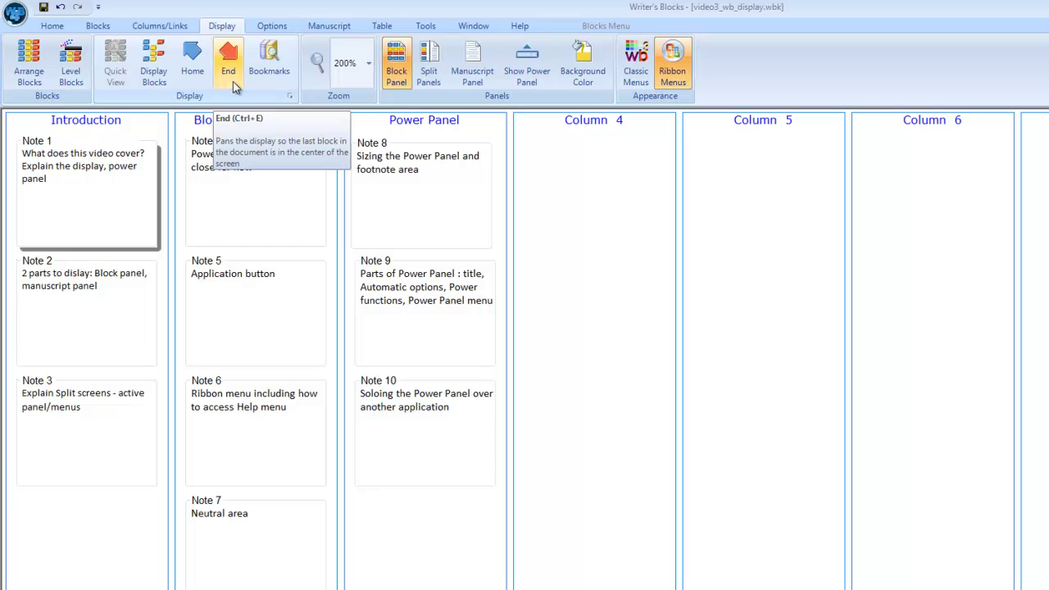
click(528, 78)
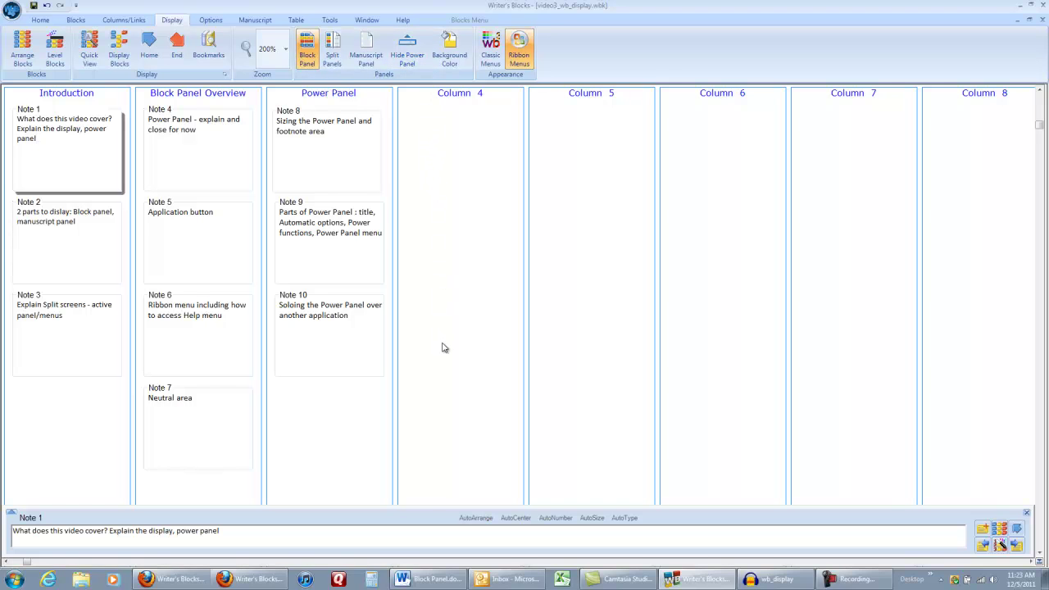
Enlarge the Power Panel, then view Notes 2, 4 and 5 in it, ending on 'Application button'
drag(434, 507, 450, 312)
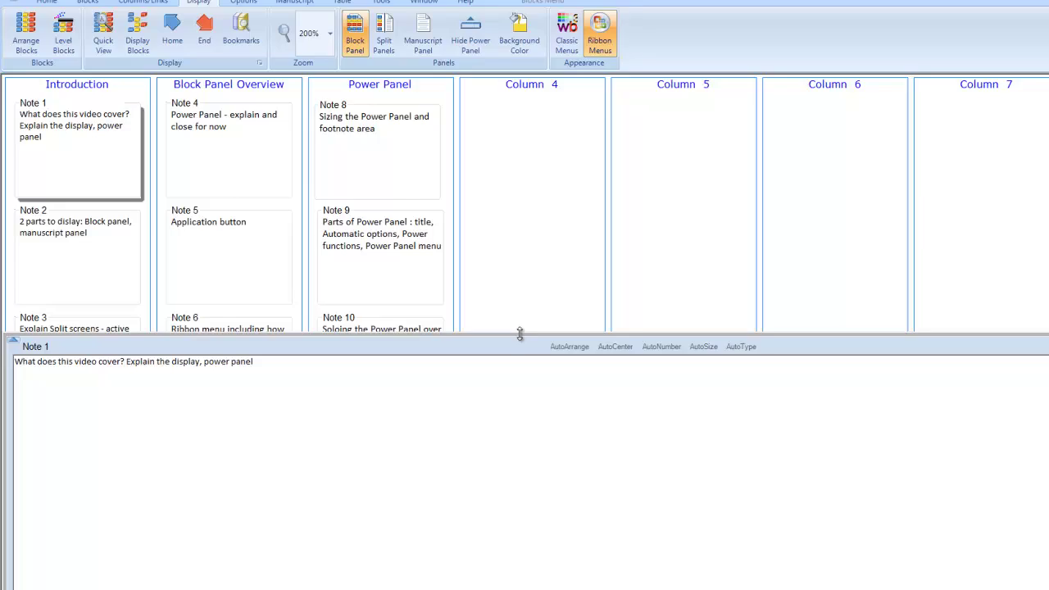
click(88, 265)
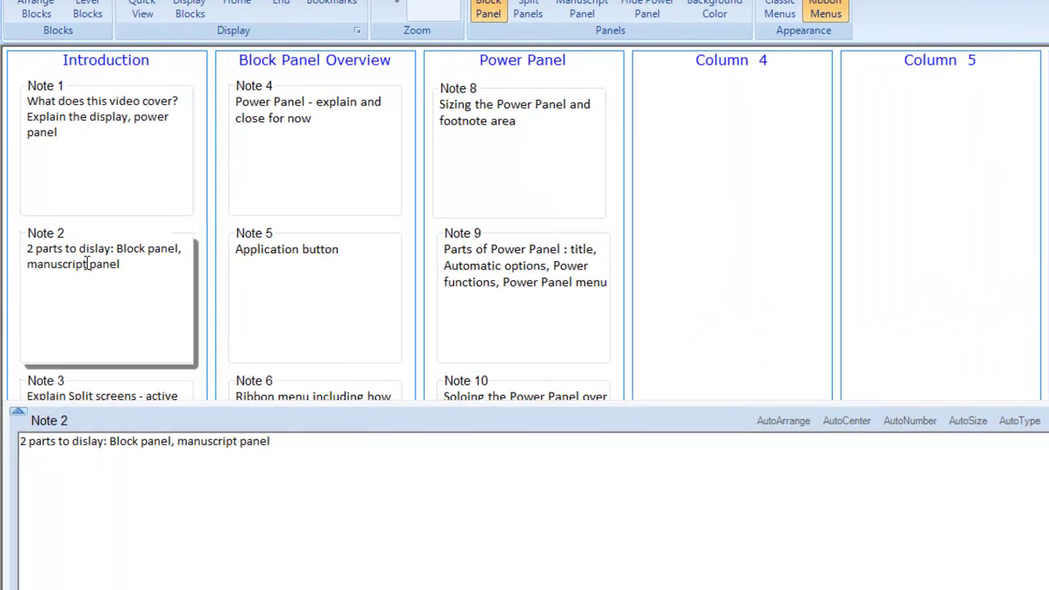
click(271, 117)
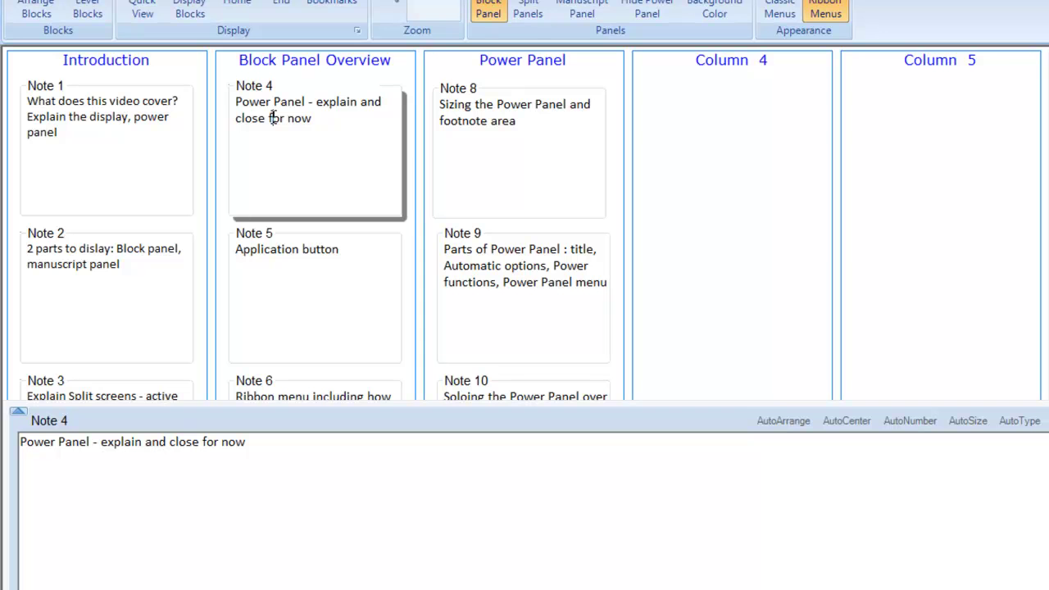
click(295, 250)
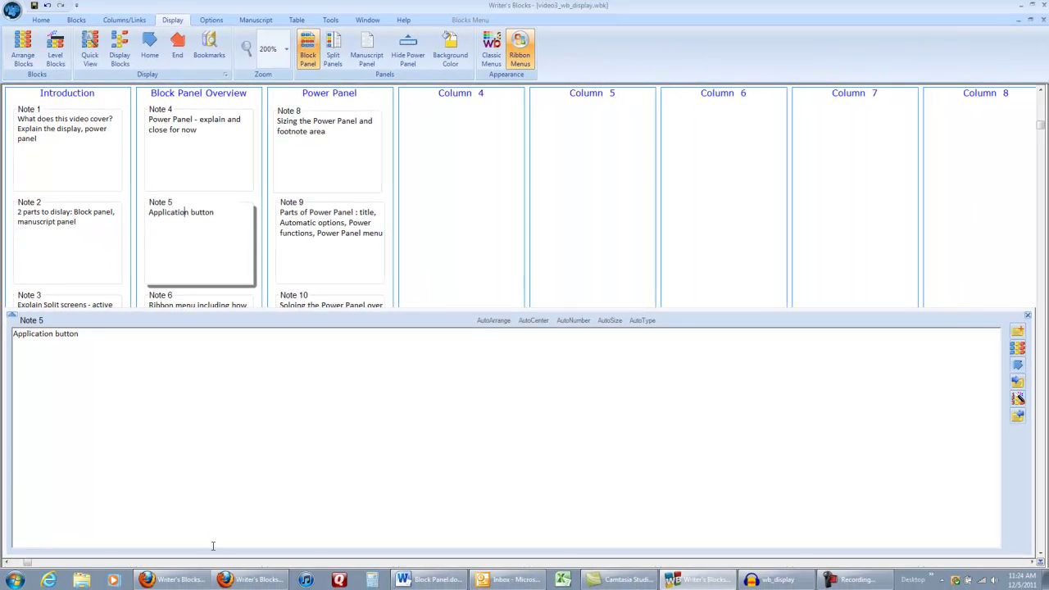
Reveal the footnote pane beneath Note 5's text in the Power Panel and resize it
drag(214, 550, 219, 500)
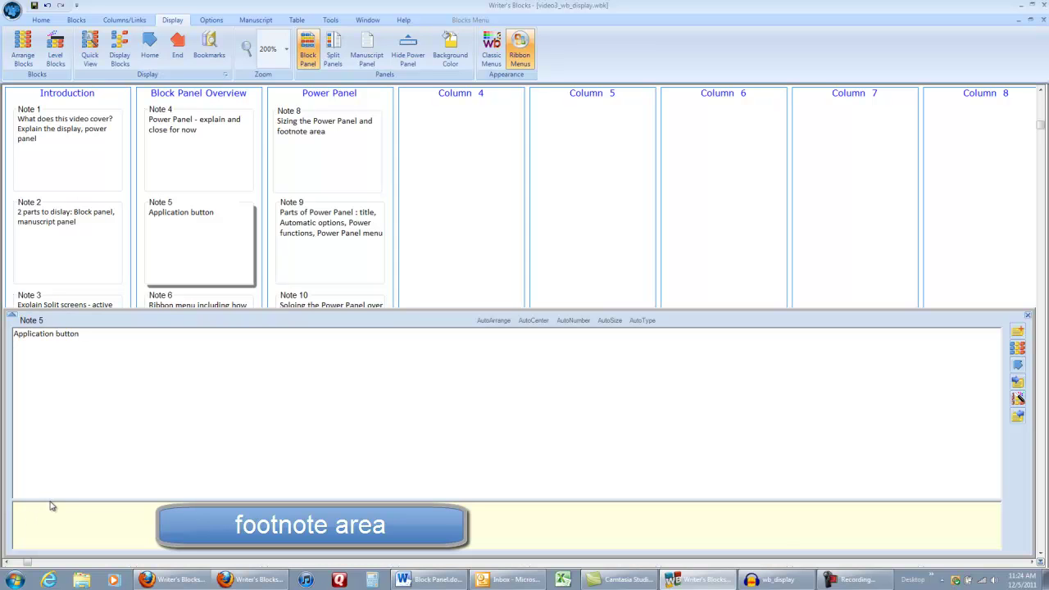
drag(51, 498, 68, 528)
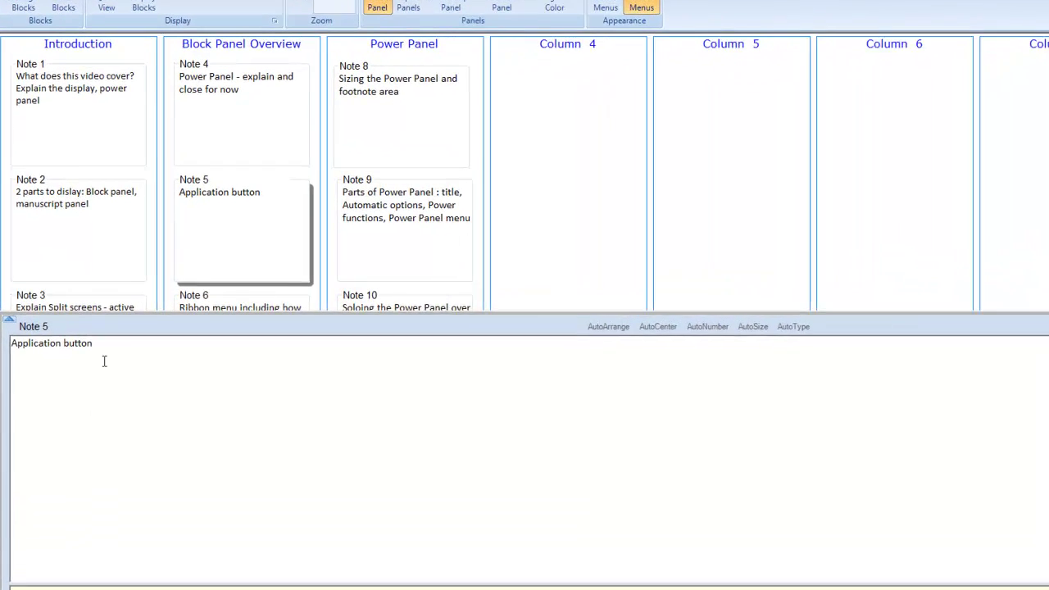
Append 'Recent file list' to Note 5, then toggle AutoArrange on and back off
click(119, 344)
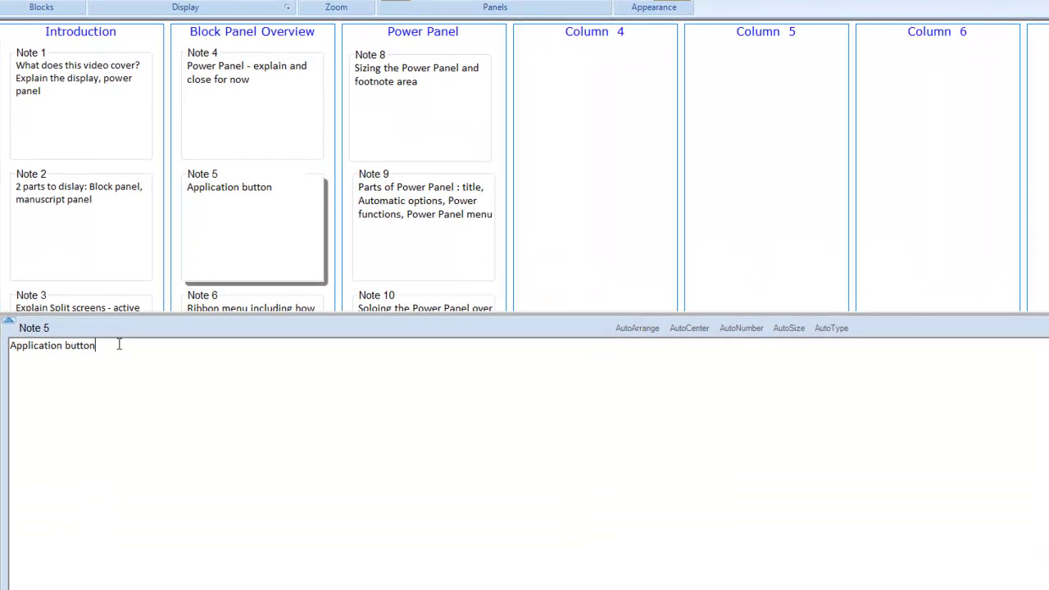
text(Recent)
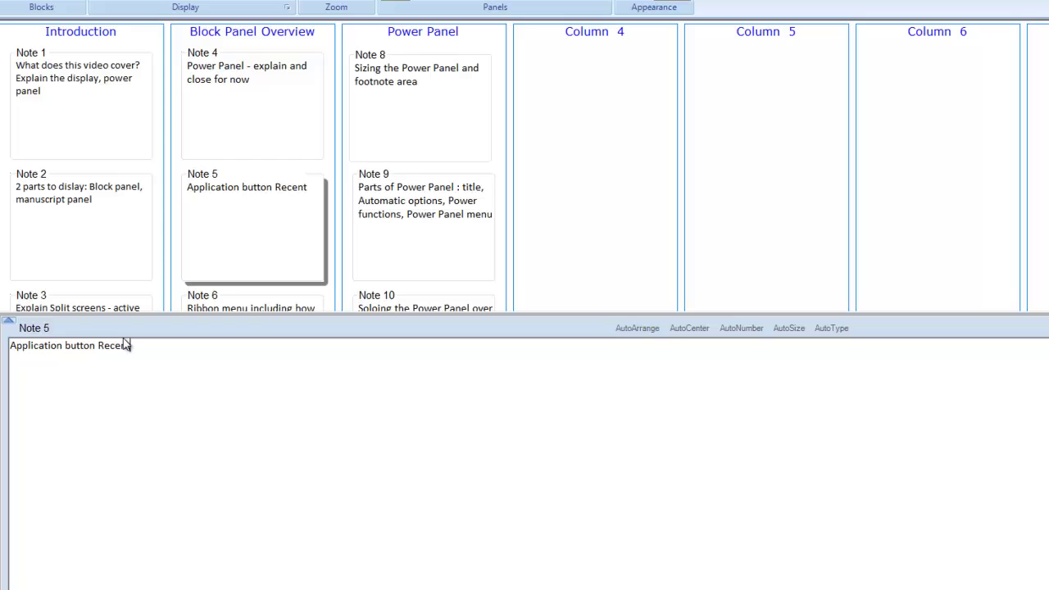
text( file list)
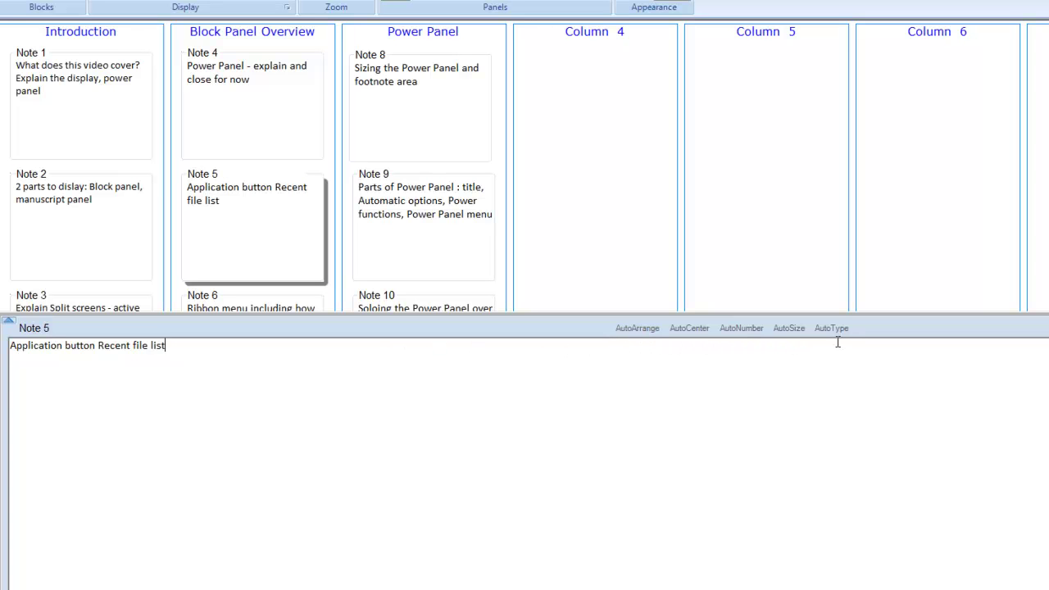
click(639, 329)
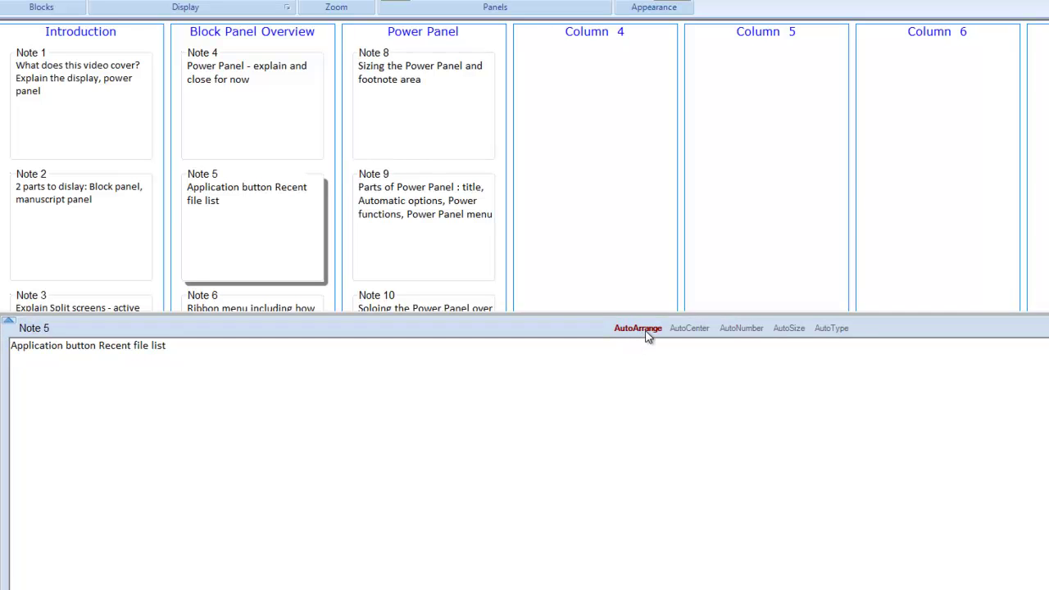
click(641, 330)
Drag the Power Panel's top splitter down to reveal more of the note columns
drag(609, 319, 618, 501)
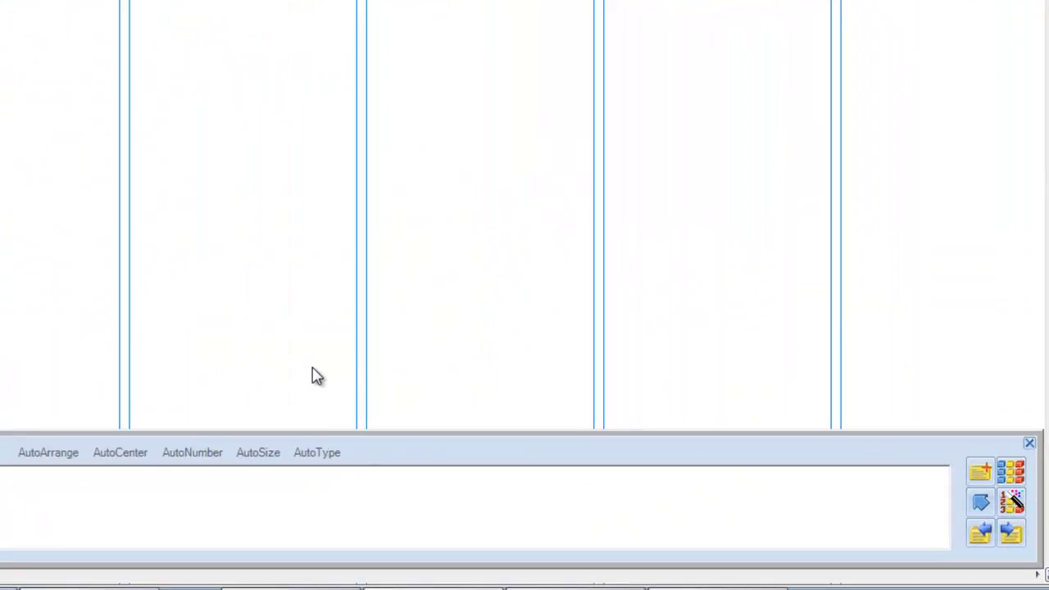